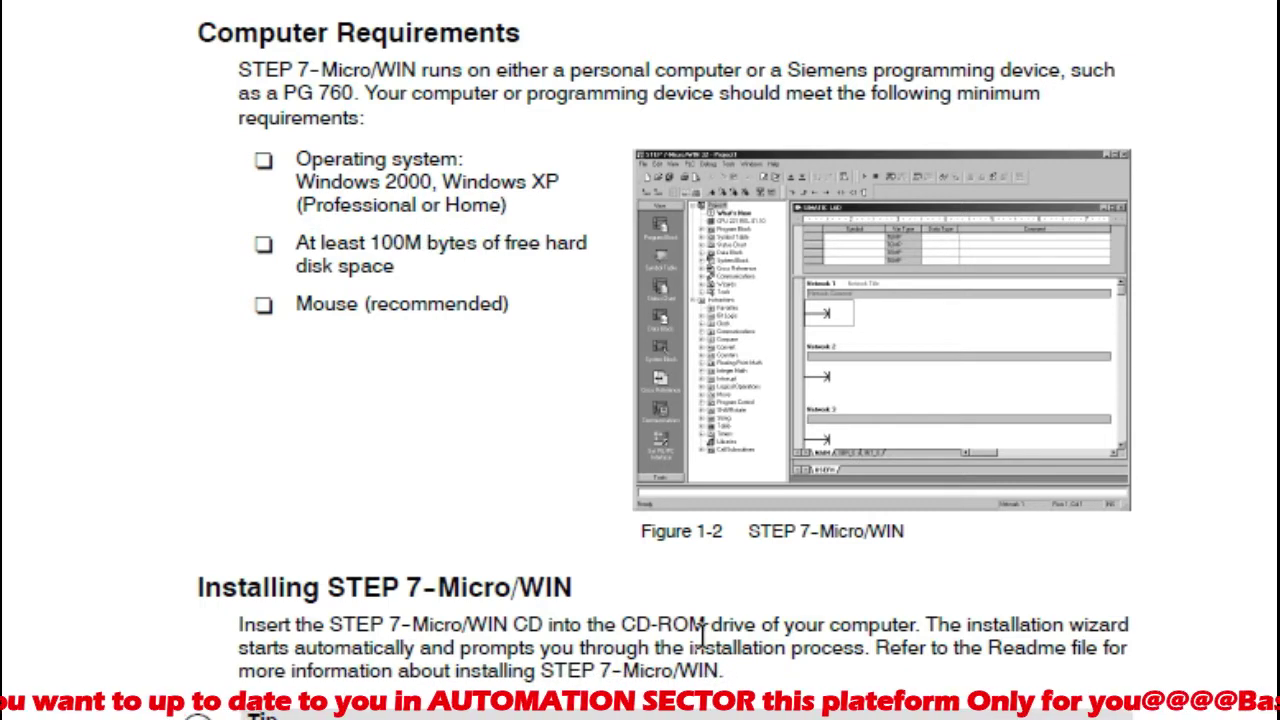
Scroll through the S7-200 manual's computer requirements and installation pages
{"action": "scroll", "coordinate": [450, 645], "scroll_direction": "down", "scroll_amount": 3}
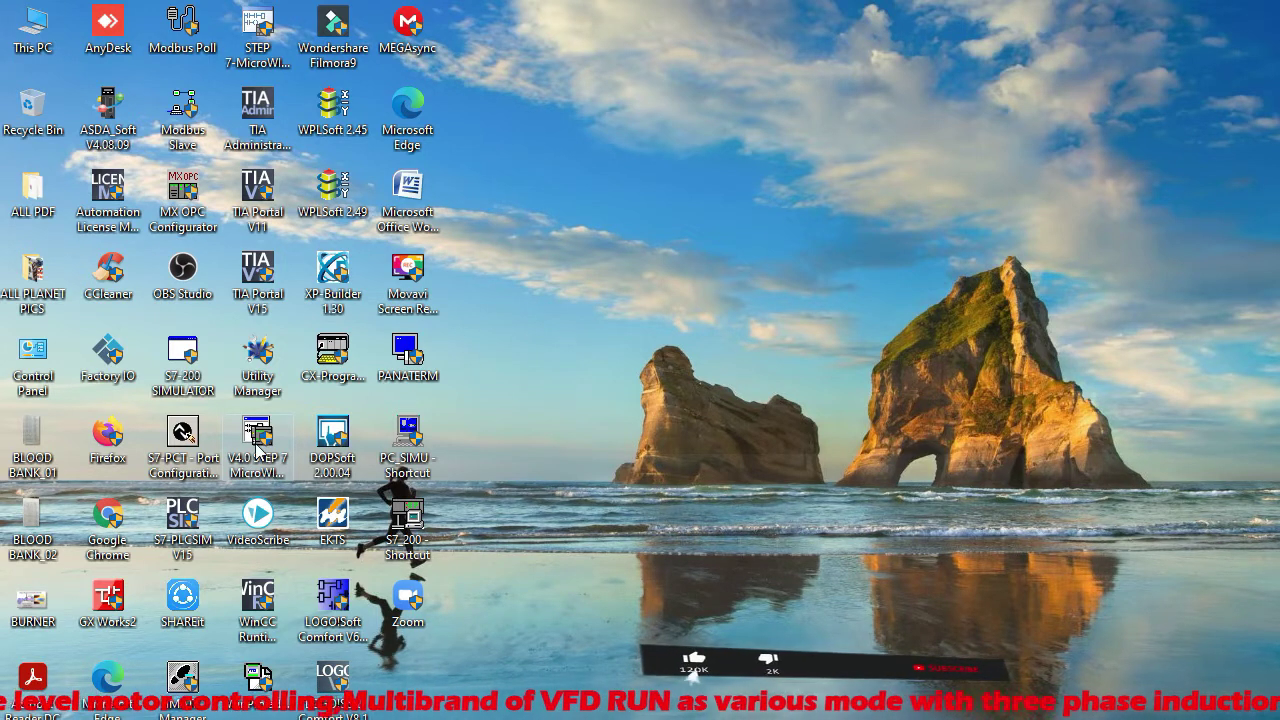
Start STEP 7-Micro/WIN V4.0 from its desktop shortcut, loading the blank Project1
{"action": "double_click", "coordinate": [258, 435]}
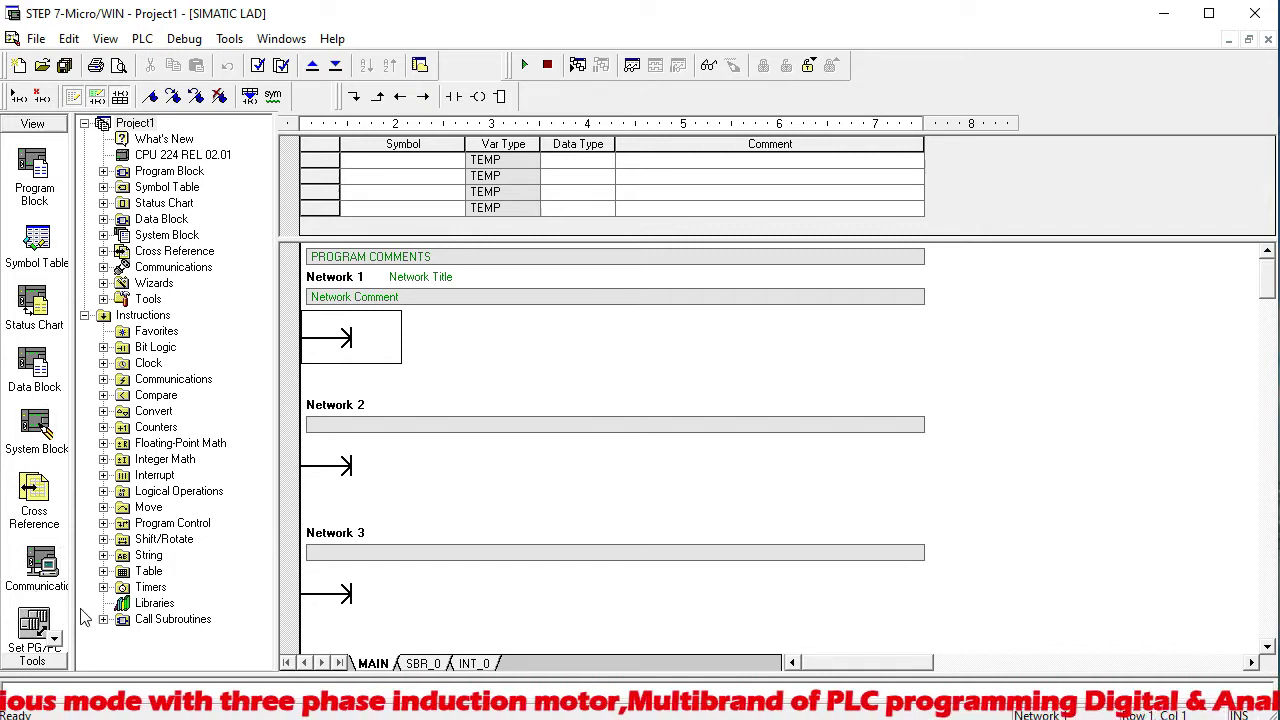
Widen the navigation bar, show the Tools group, and expand Program Block to list MAIN, SBR_0, INT_0
{"action": "left_click_drag", "start_coordinate": [75, 608], "coordinate": [91, 608]}
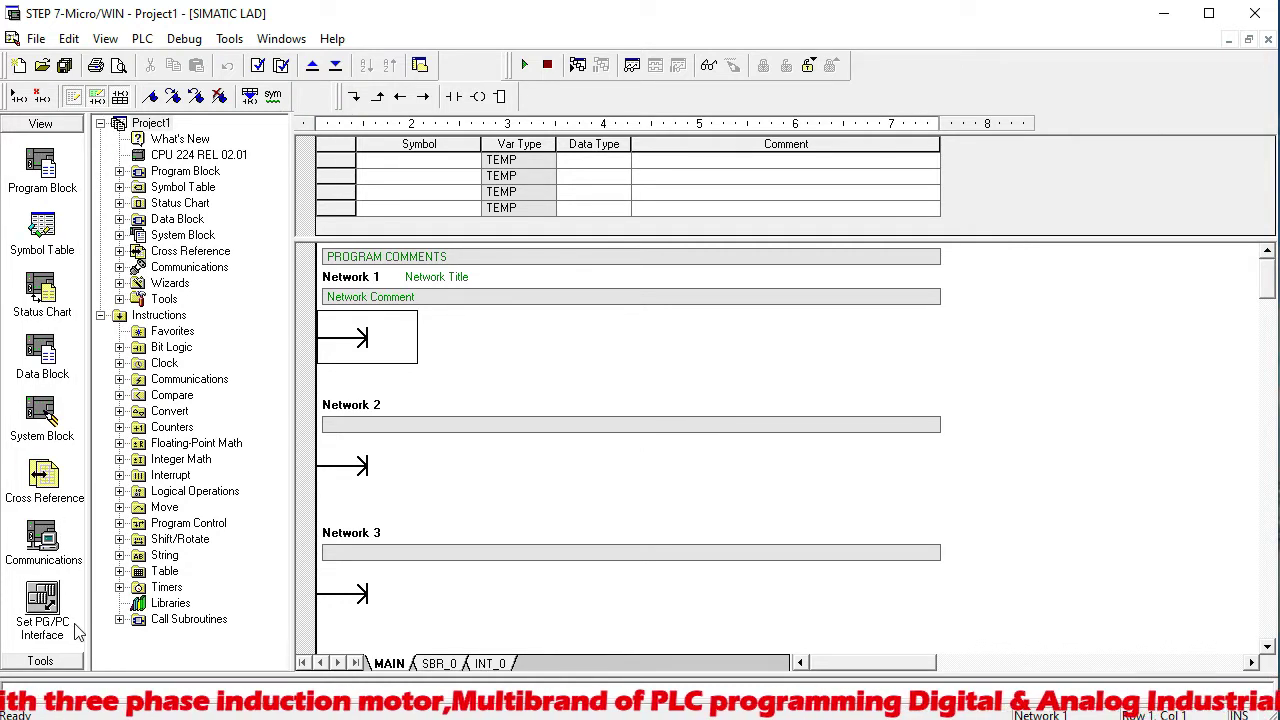
{"action": "left_click", "coordinate": [40, 662]}
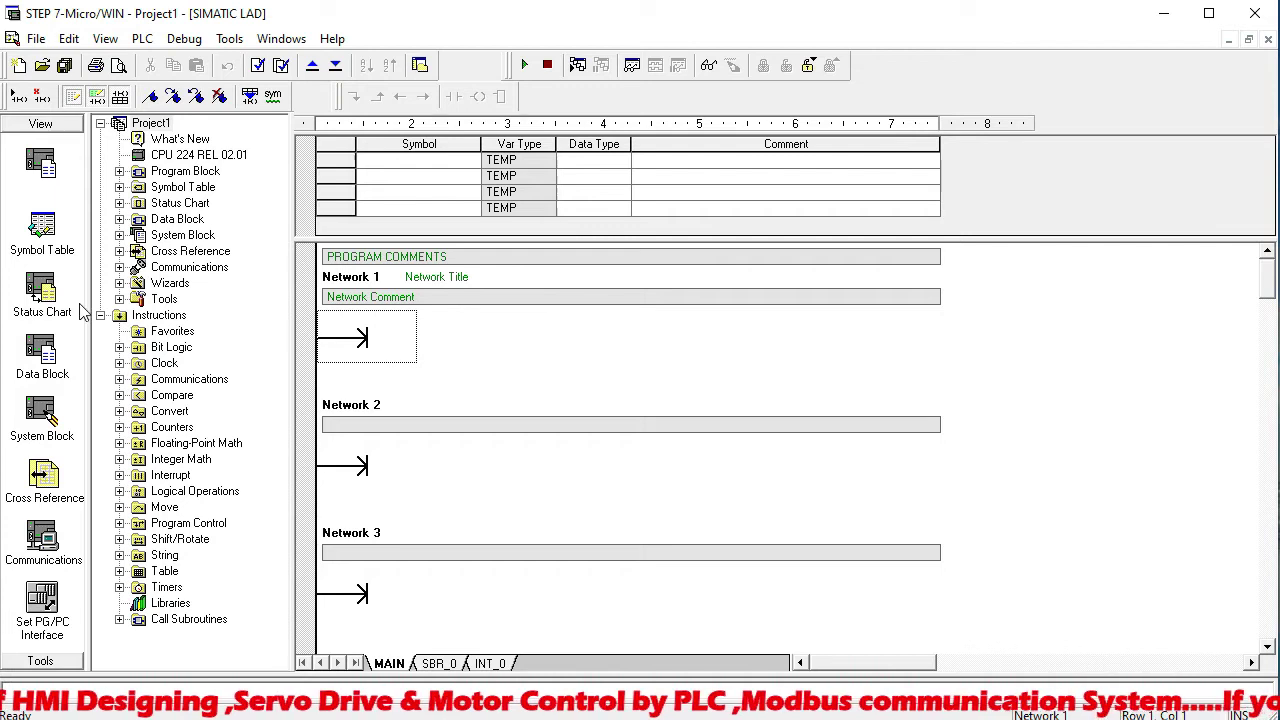
{"action": "left_click", "coordinate": [119, 171]}
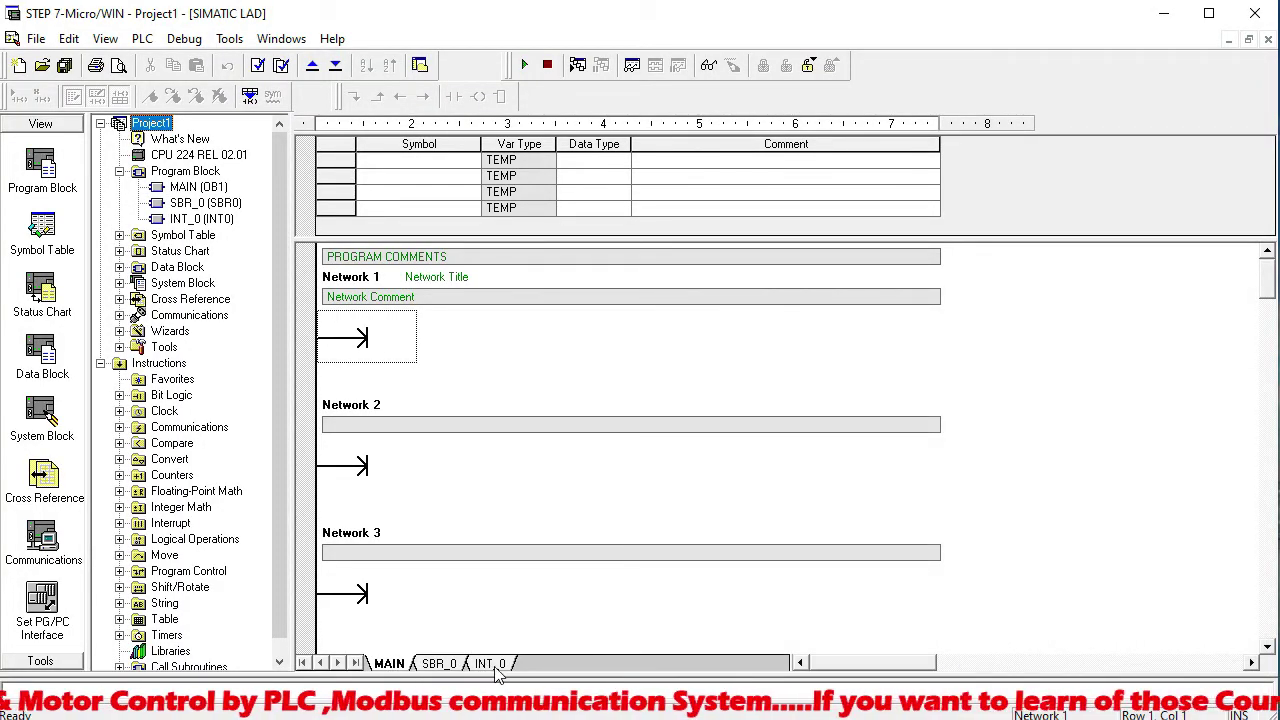
Browse the empty INT_0 routine's networks, then show the POU Symbols table mapping SBR_0, INT_0, MAIN
{"action": "left_click", "coordinate": [492, 664]}
{"action": "right_click", "coordinate": [495, 668]}
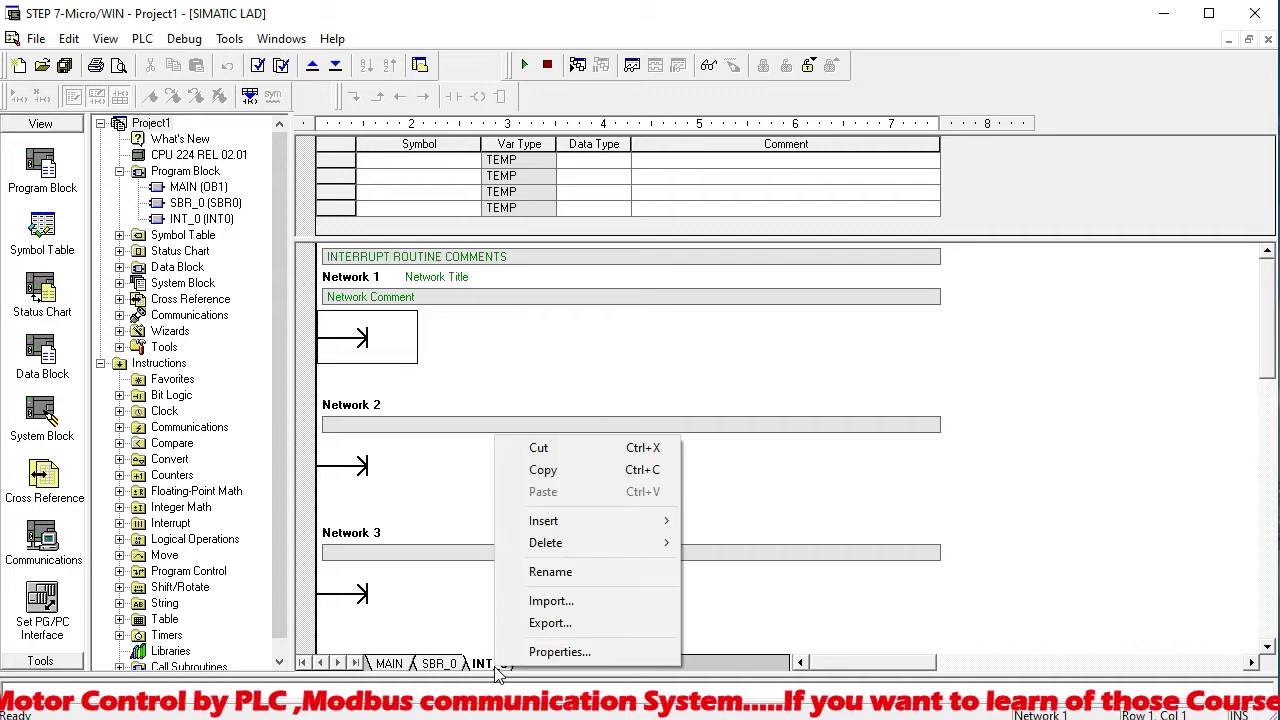
{"action": "left_click", "coordinate": [550, 574]}
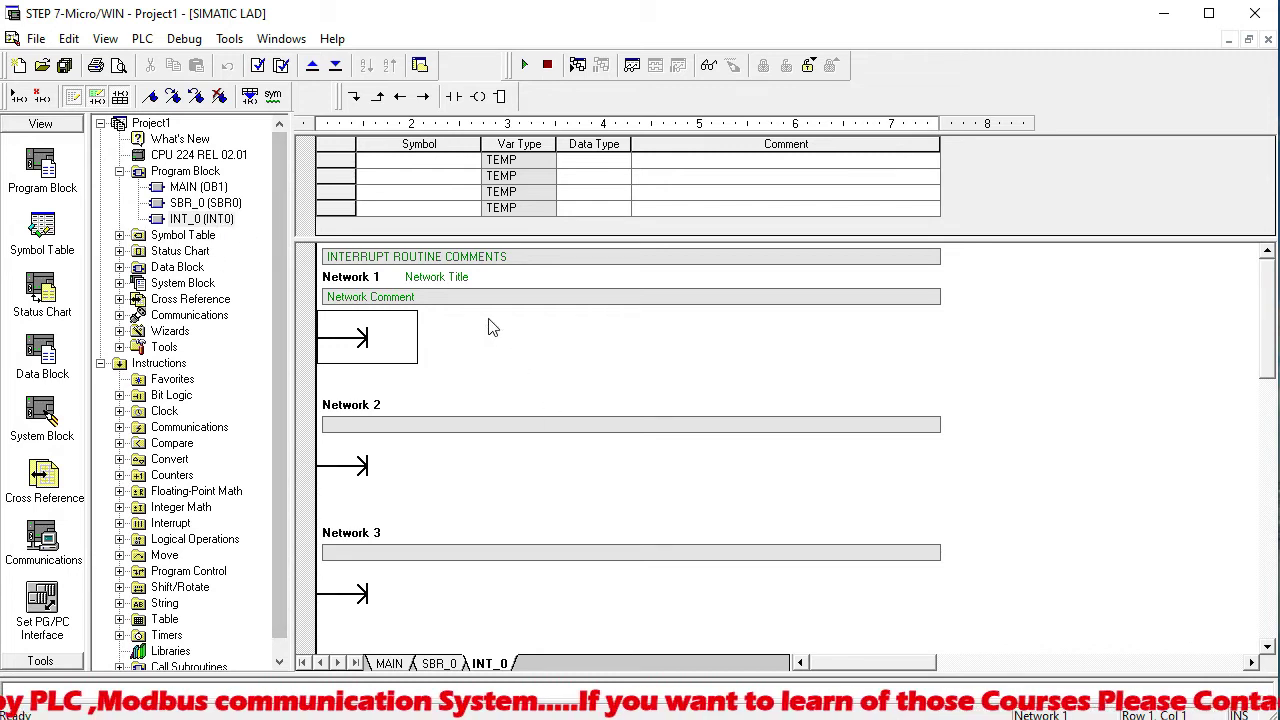
{"action": "scroll", "coordinate": [492, 330], "scroll_direction": "down", "scroll_amount": 2}
{"action": "right_click", "coordinate": [497, 342]}
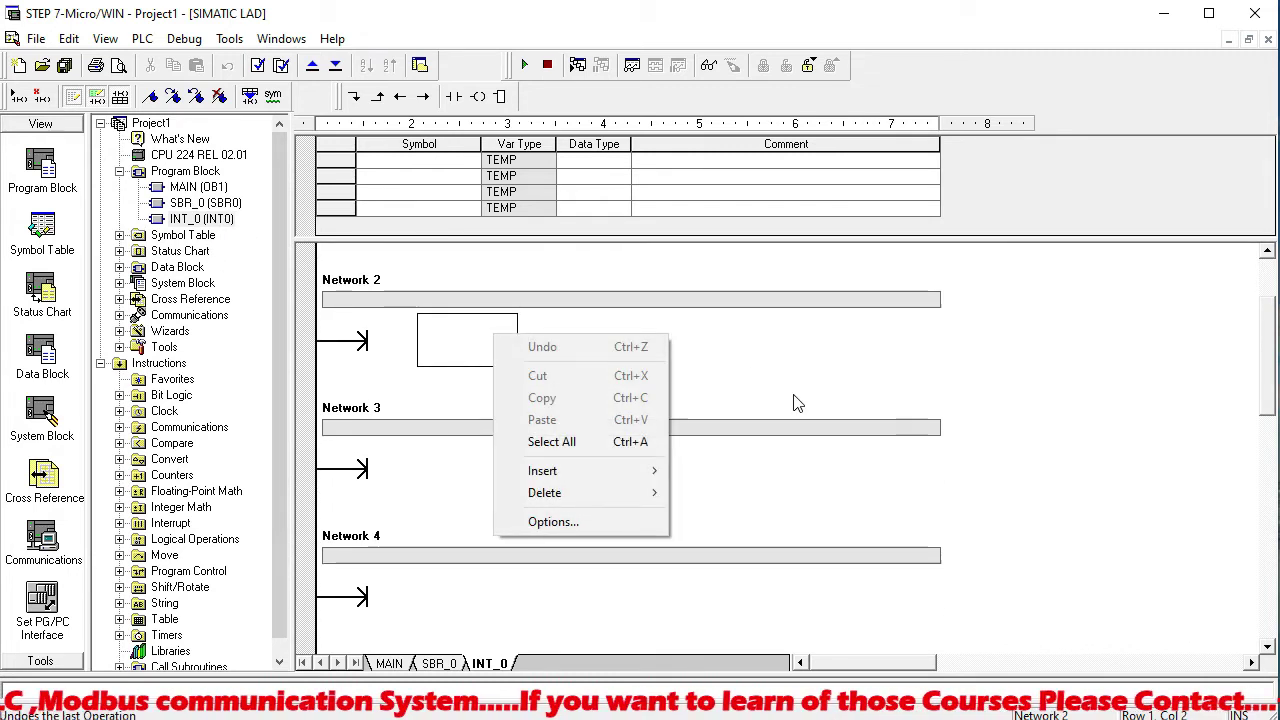
{"action": "left_click", "coordinate": [768, 376]}
{"action": "scroll", "coordinate": [734, 434], "scroll_direction": "up", "scroll_amount": 2}
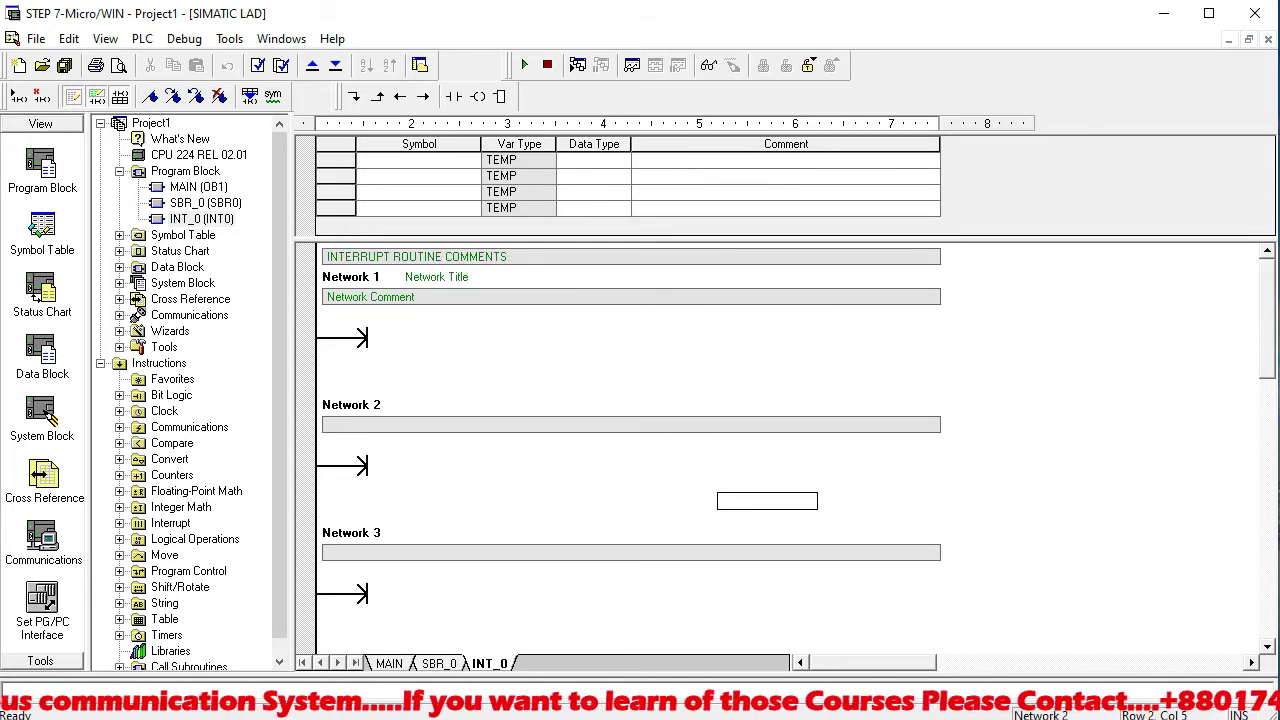
{"action": "left_click_drag", "start_coordinate": [1270, 305], "coordinate": [1273, 620]}
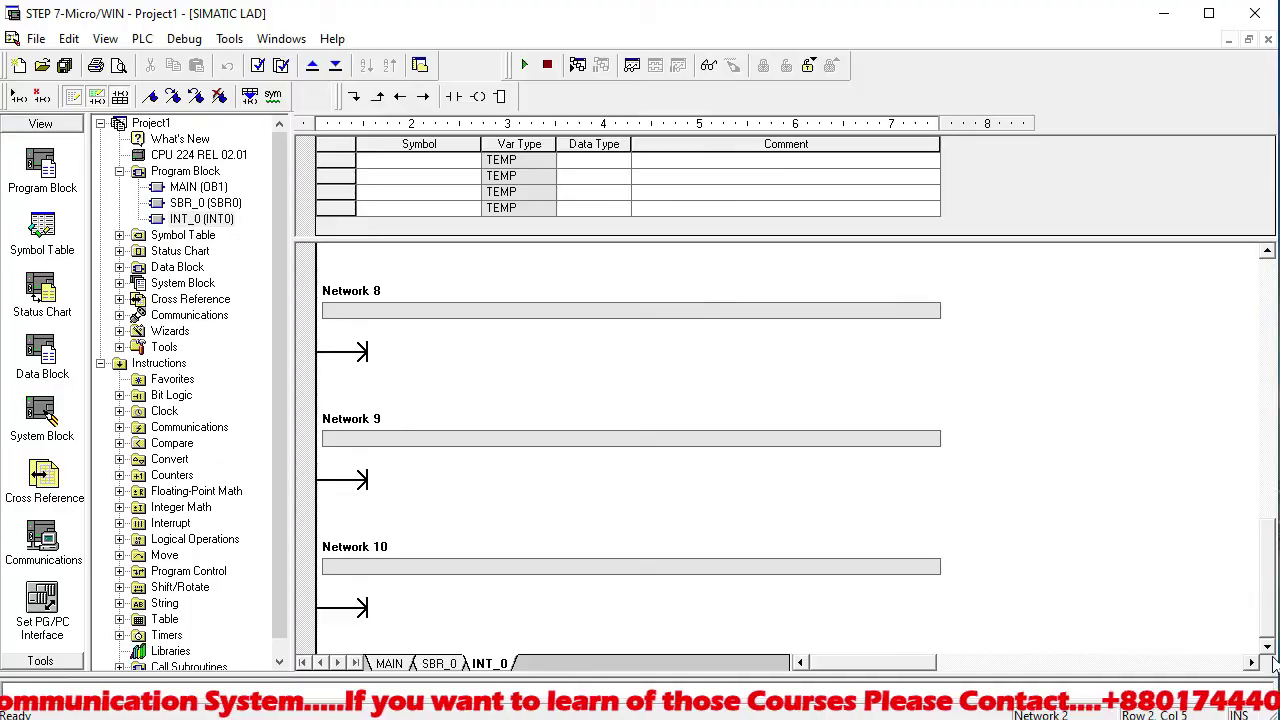
{"action": "left_click", "coordinate": [183, 235]}
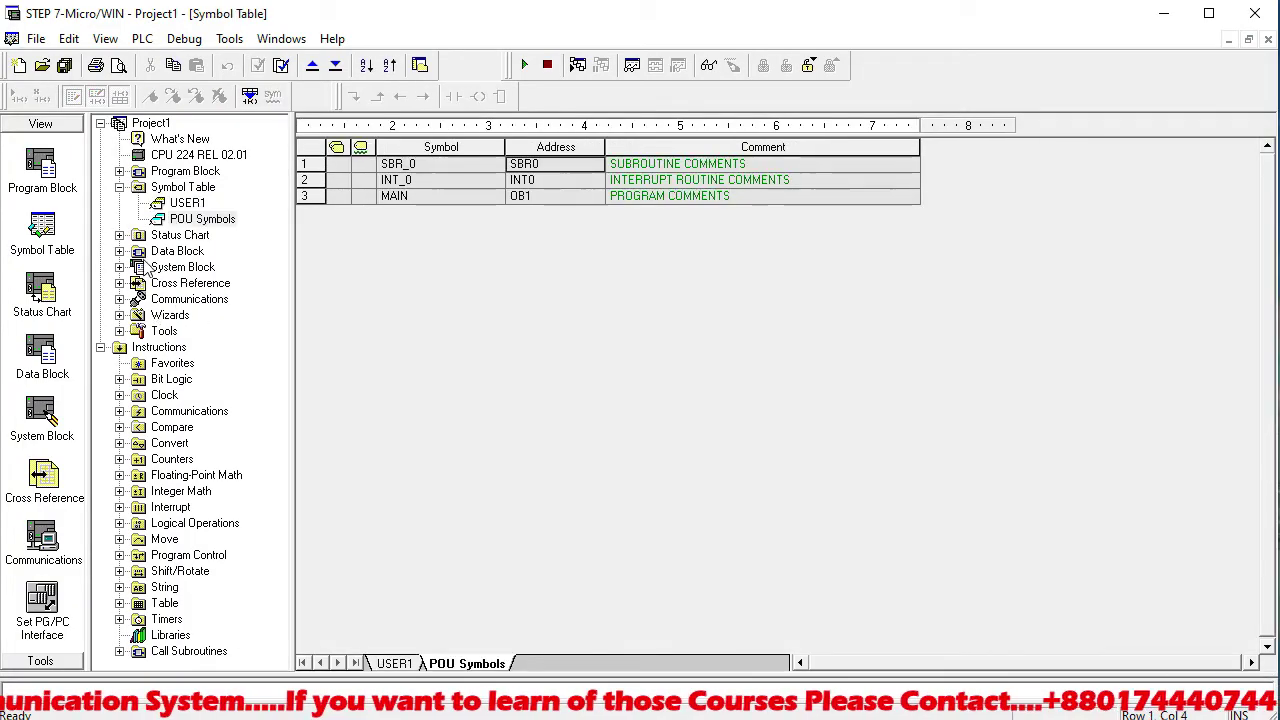
Expand Bit Logic in the instruction tree to list its contacts and coils
{"action": "left_click", "coordinate": [119, 381]}
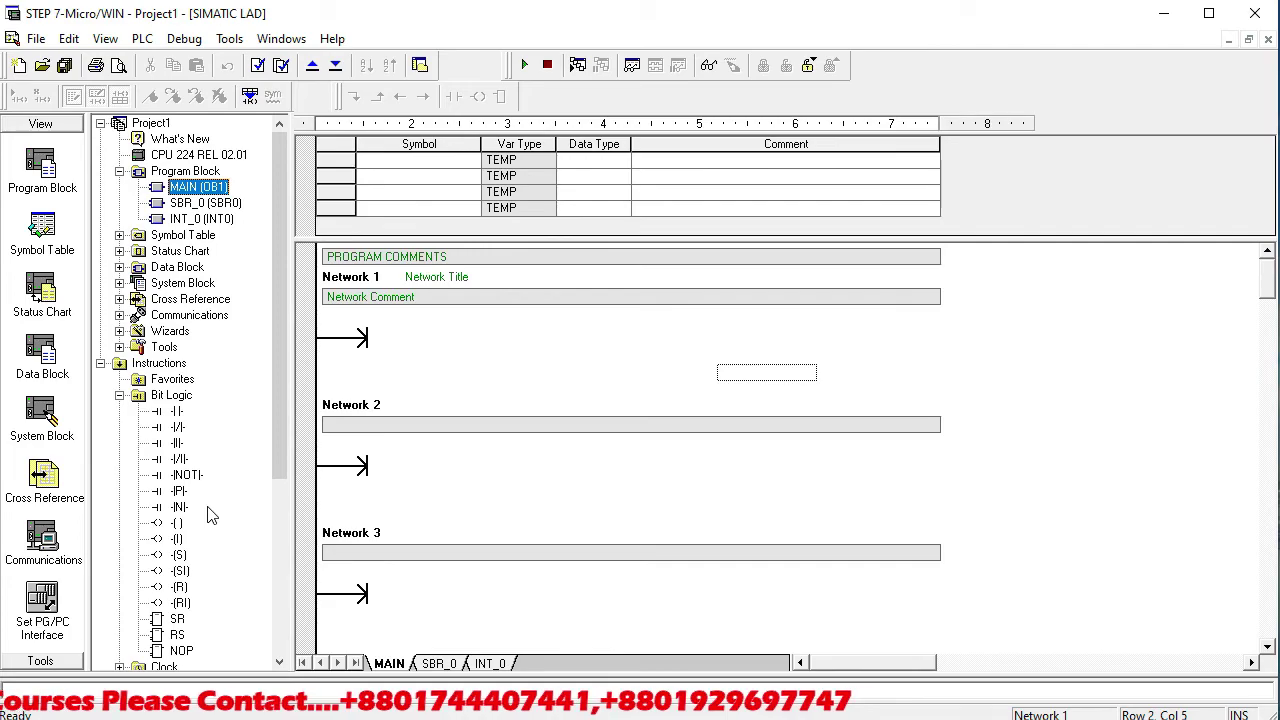
Place the cursor at the start of MAIN's Network 1 and collapse the Bit Logic folder
{"action": "left_click", "coordinate": [533, 320]}
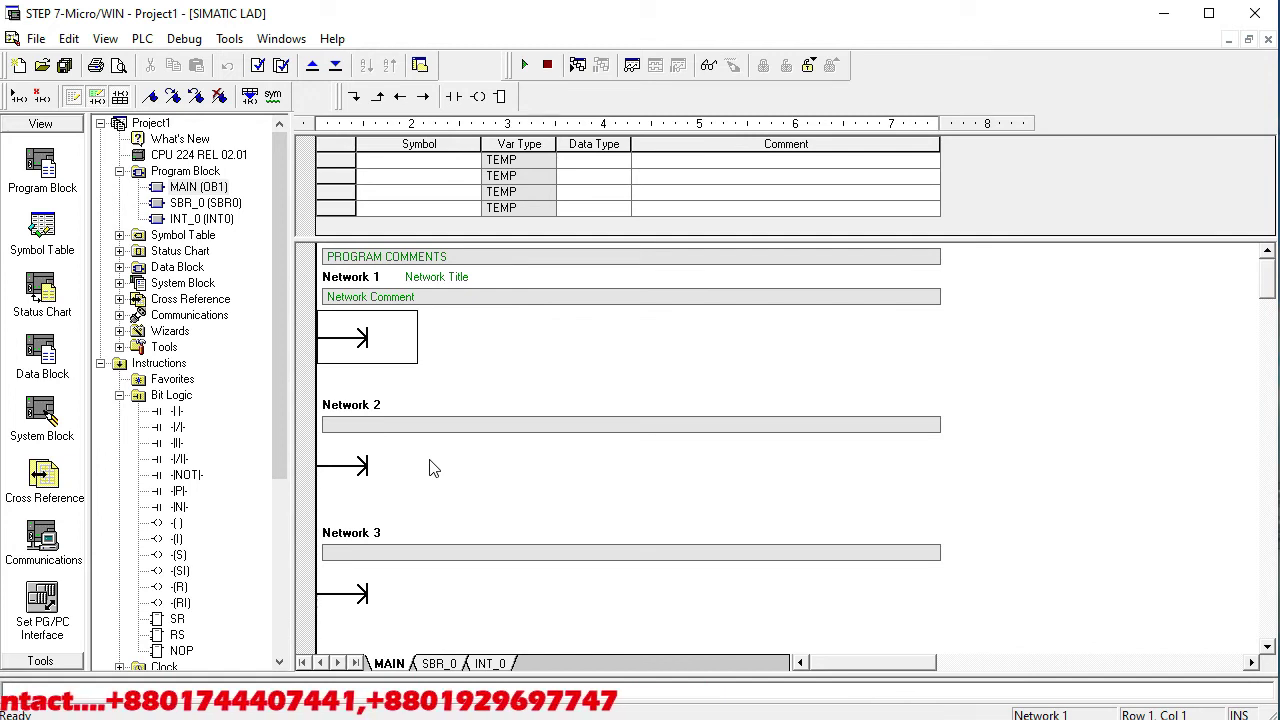
{"action": "left_click", "coordinate": [119, 396]}
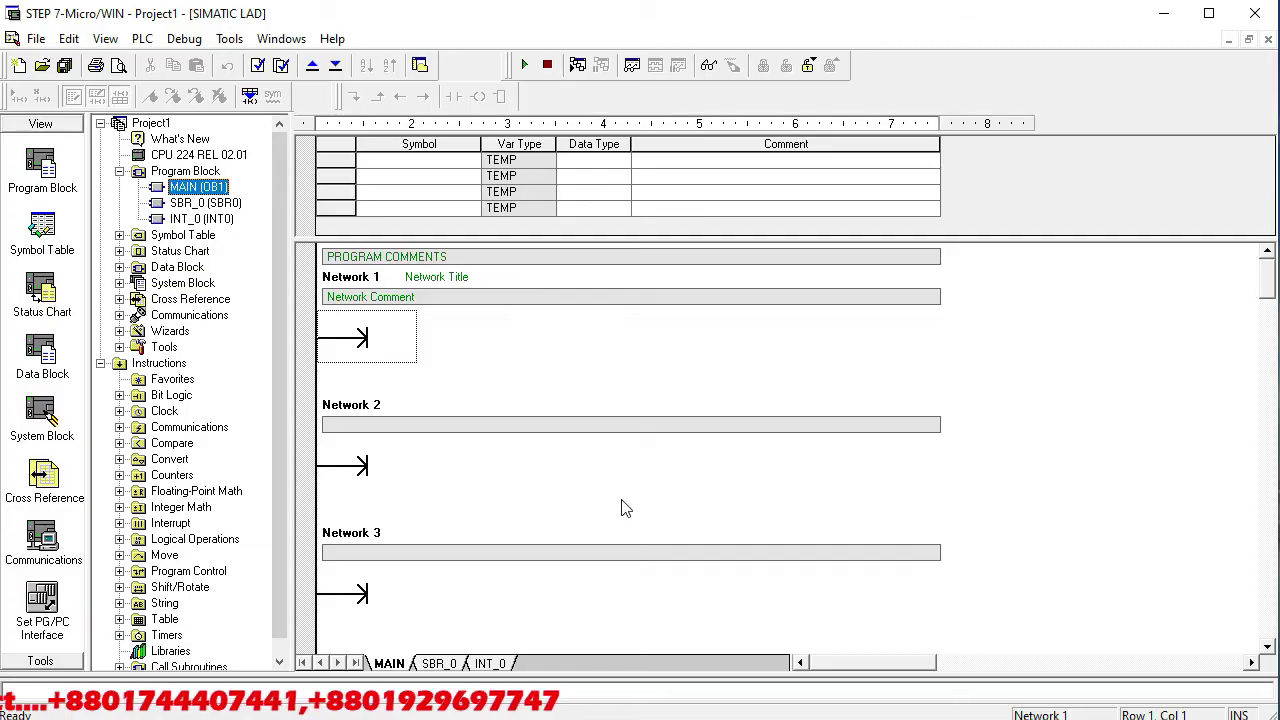